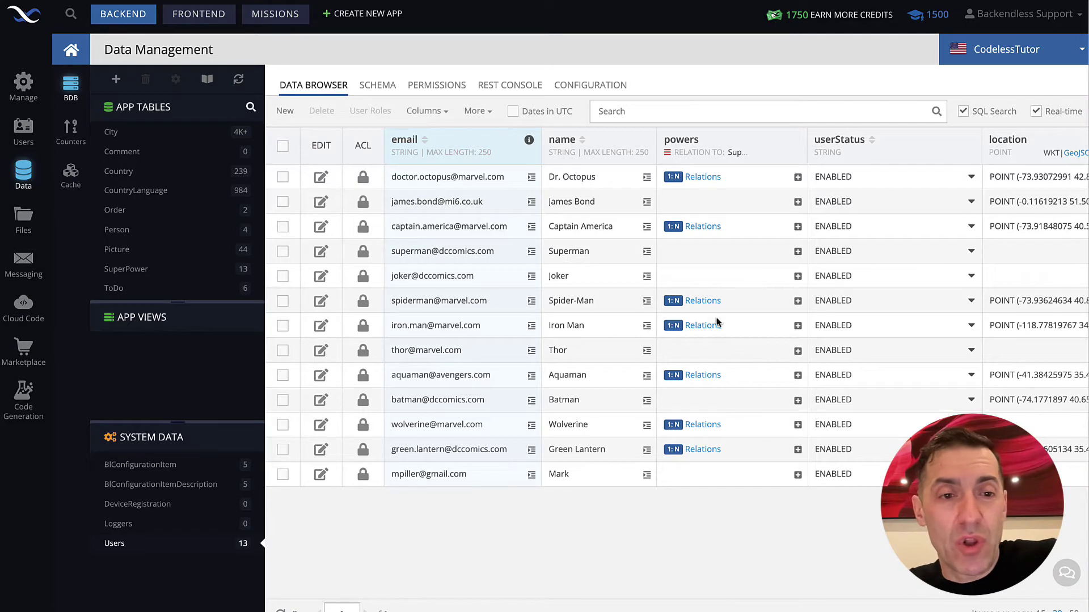
Step: Review the records in the SuperPower table, and return to the Users table
scroll(170, 209, "down", 1)
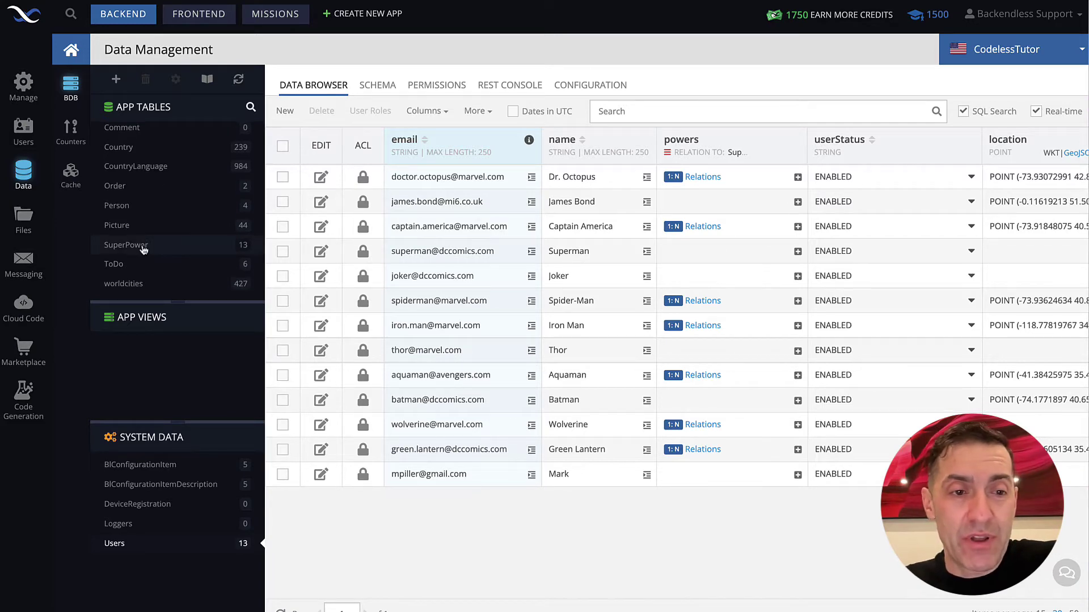
left_click(126, 245)
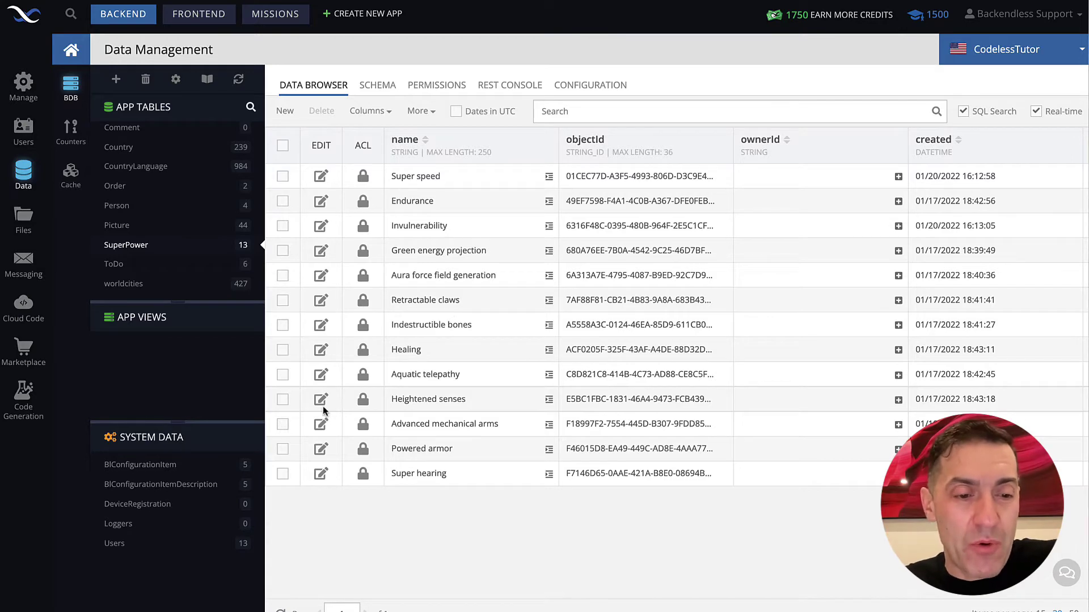
left_click(174, 546)
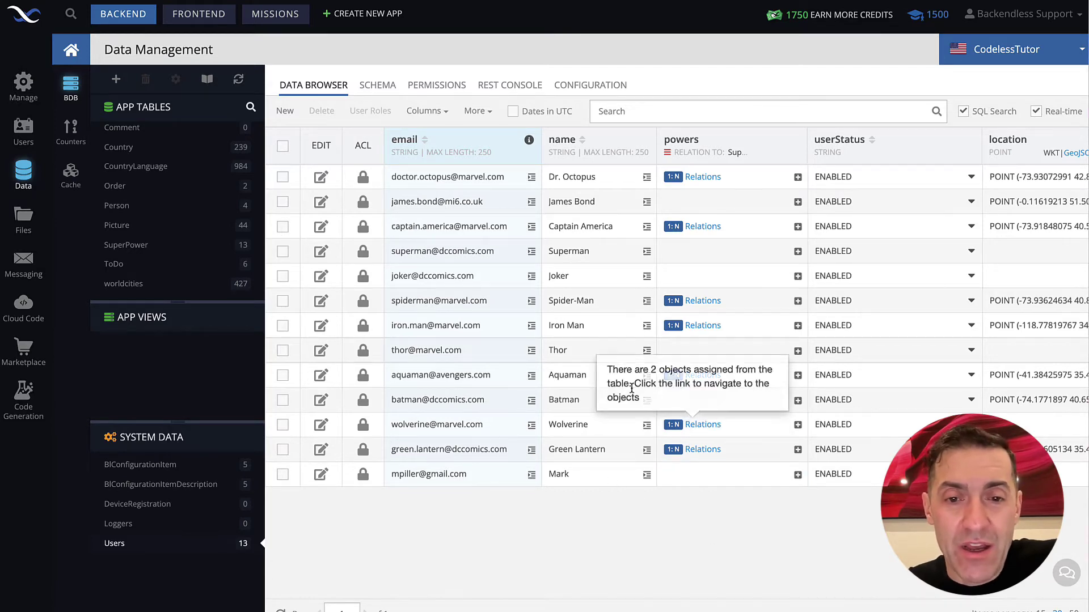
Step: View the related powers of Iron Man and of Dr. Octopus, returning to the Users table after each
left_click(705, 329)
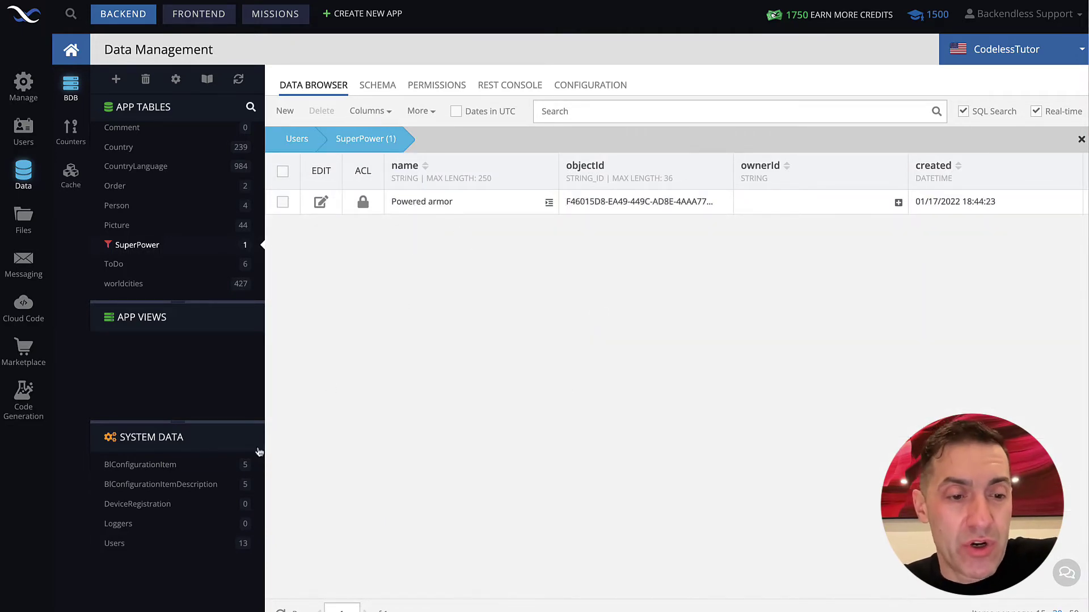
left_click(199, 542)
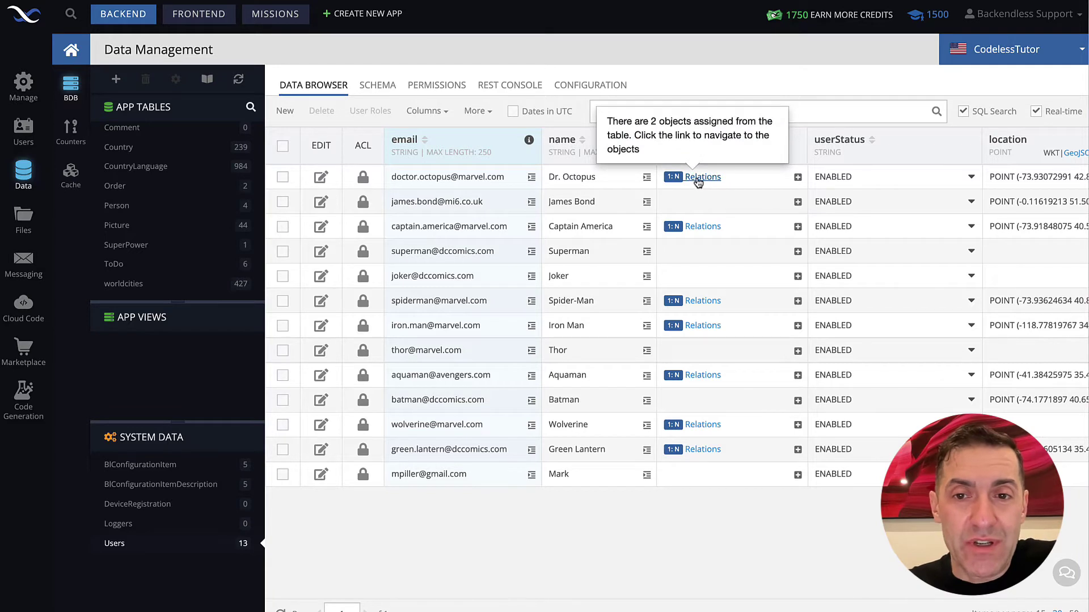
left_click(698, 178)
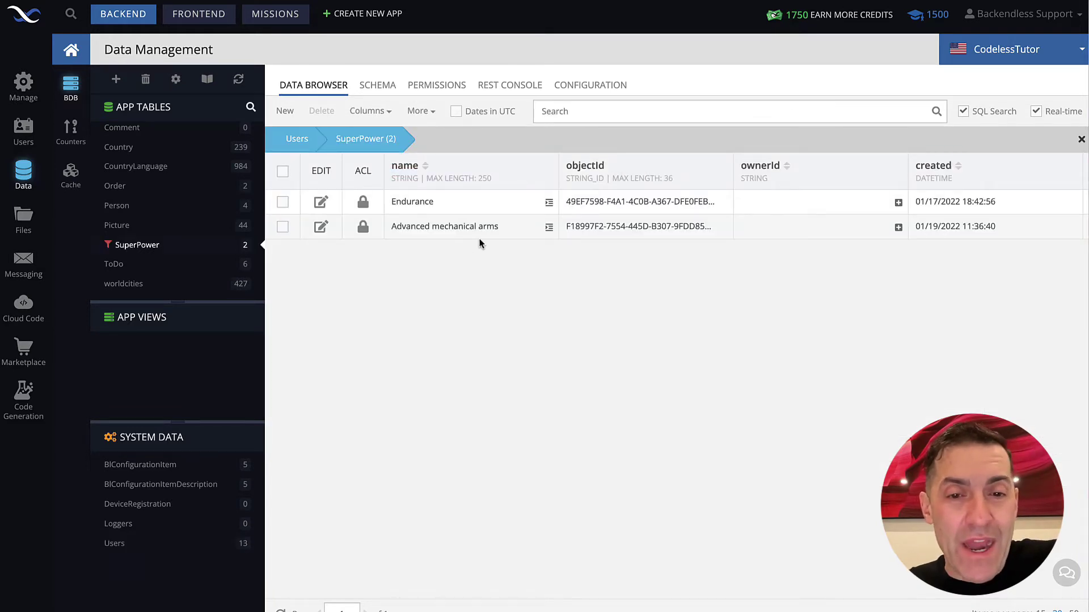
left_click(188, 544)
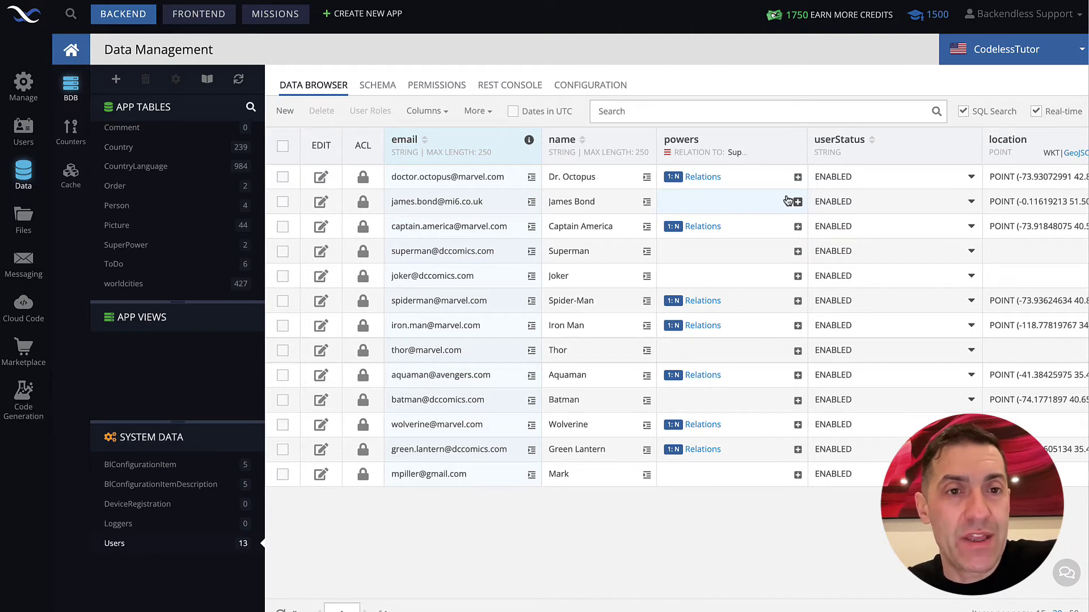
Step: In the frontend UI Builder, review the role Select component's option values and labels, and close them without changes
left_click(199, 22)
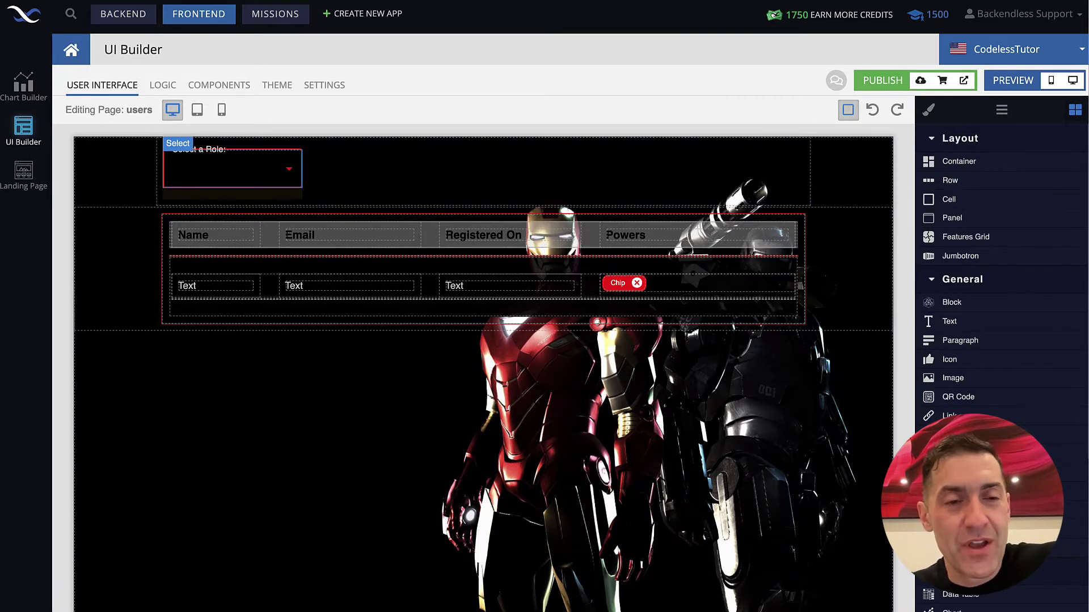
left_click(233, 174)
scroll(1047, 390, "down", 3)
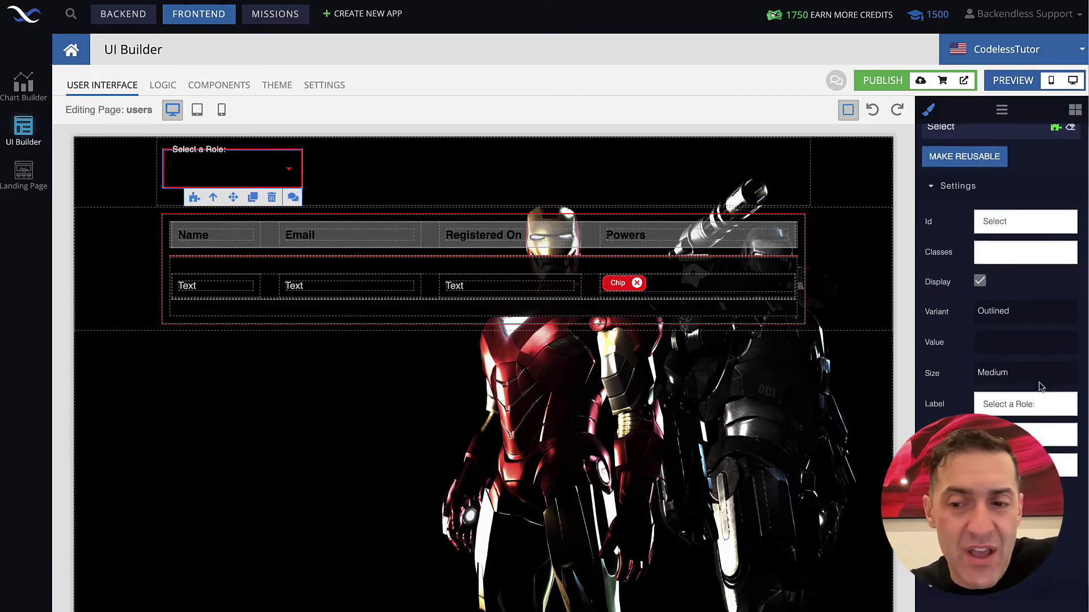
left_click(1025, 447)
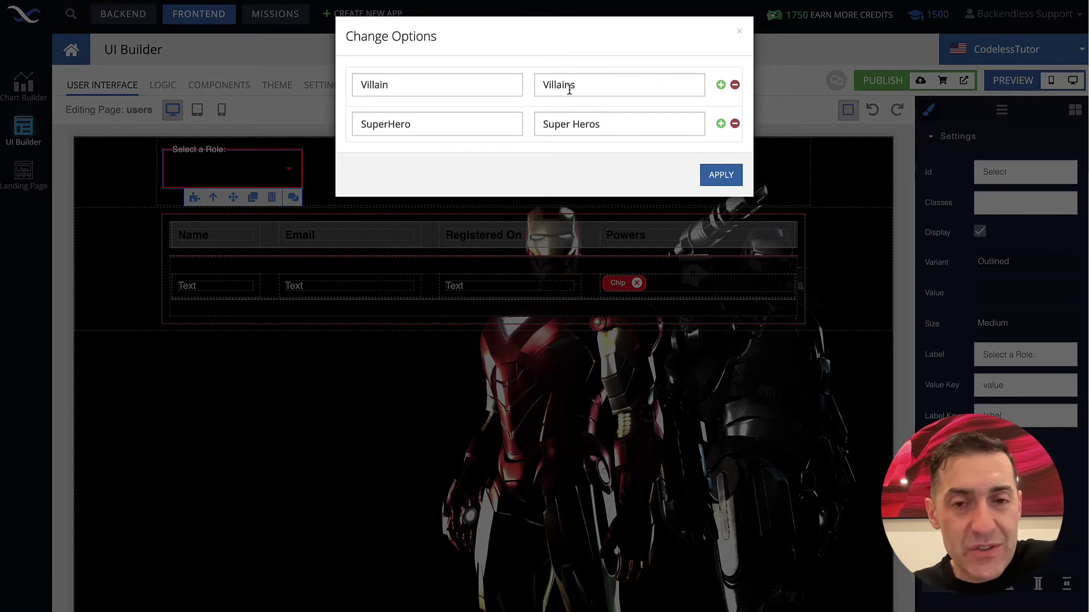
left_click_drag(403, 85, 354, 85)
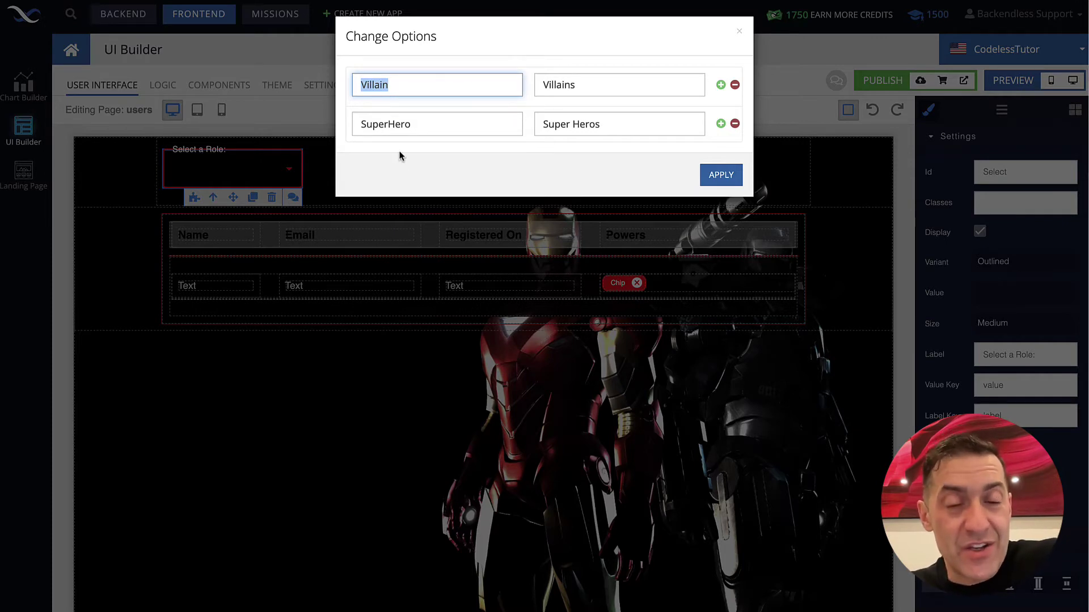
left_click_drag(612, 126, 521, 127)
left_click(627, 123)
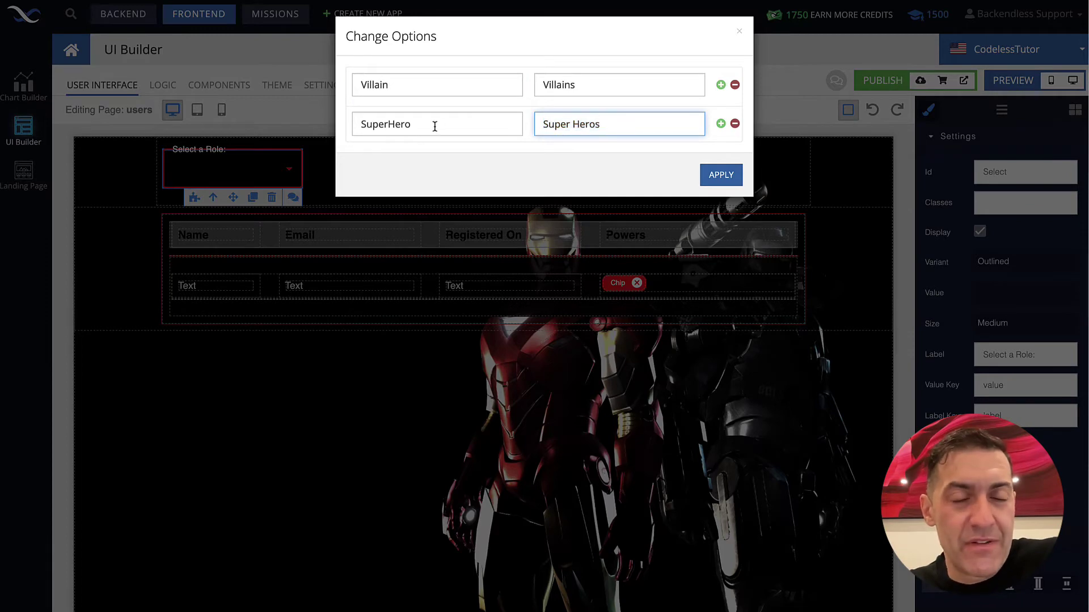
left_click_drag(433, 126, 360, 124)
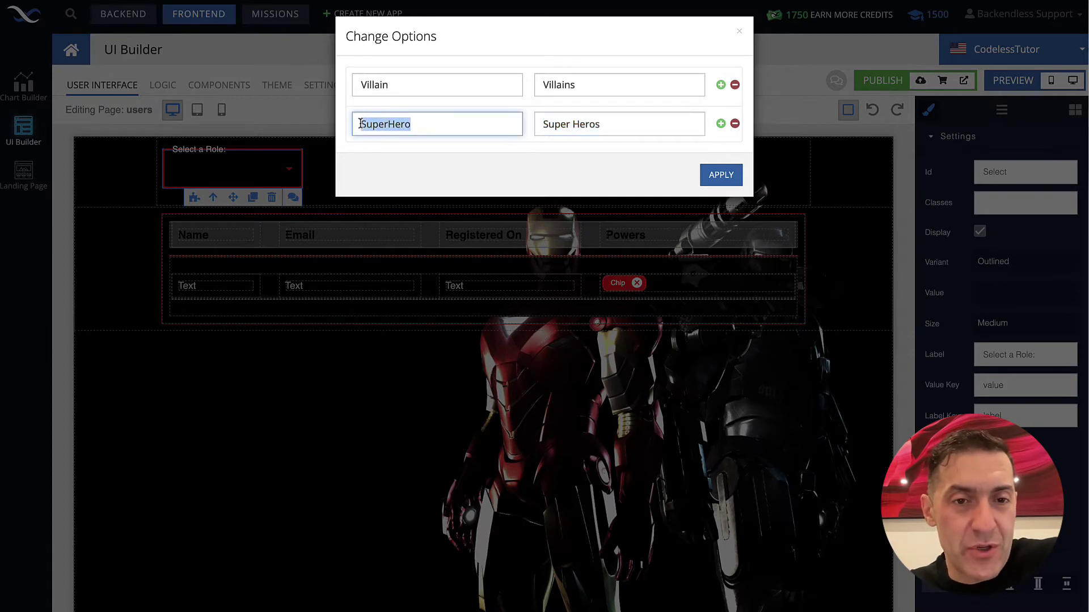
left_click(737, 36)
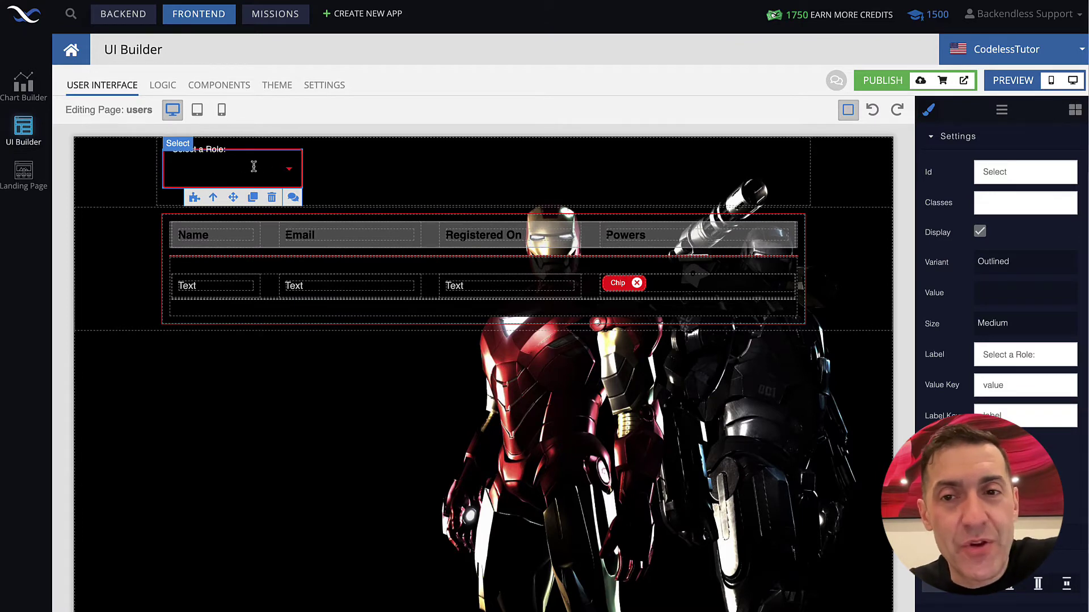
Step: Open the role Select's On Change Event logic and examine the Get users by role block and its "powers" relations value
left_click(194, 197)
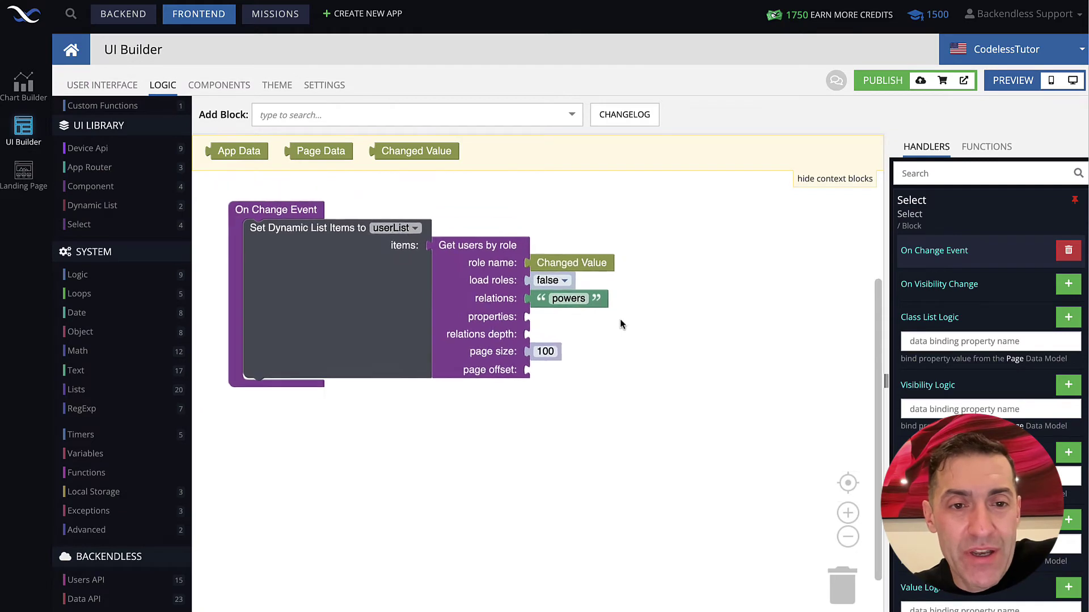
left_click(450, 281)
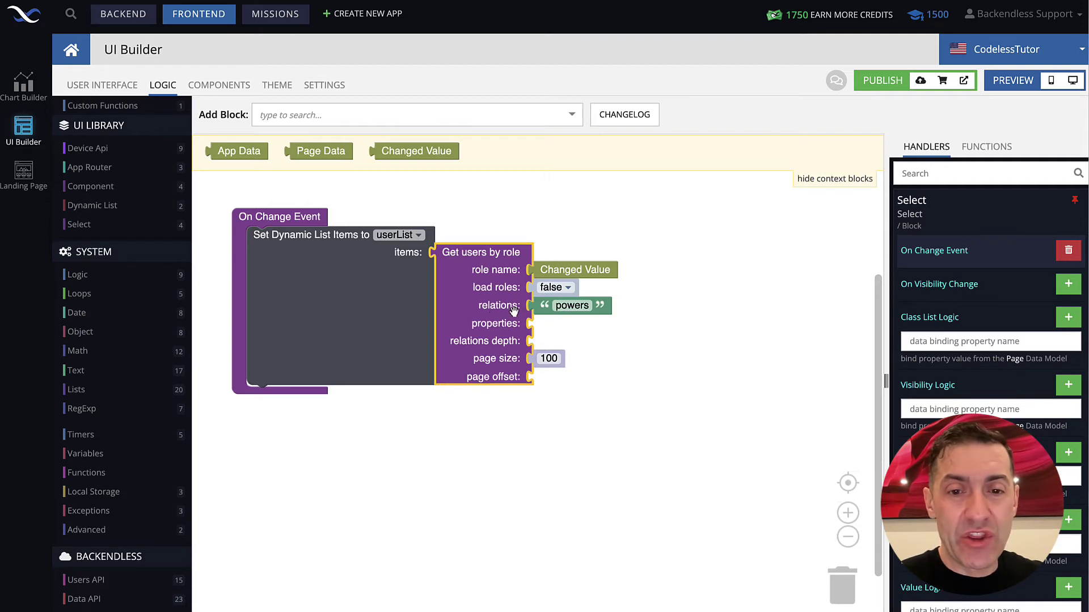
left_click(570, 306)
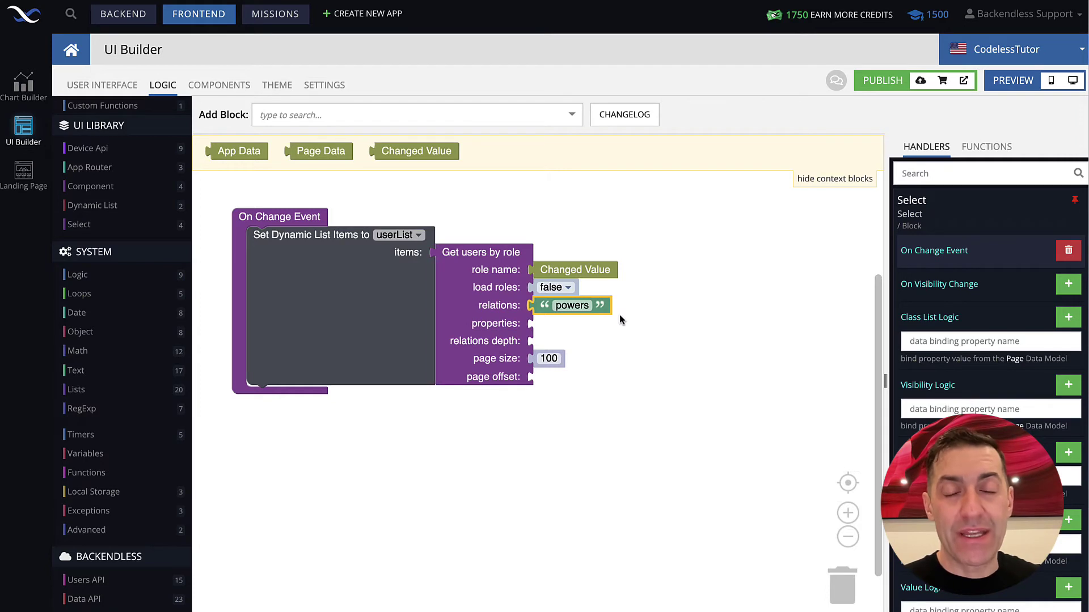
left_click(453, 289)
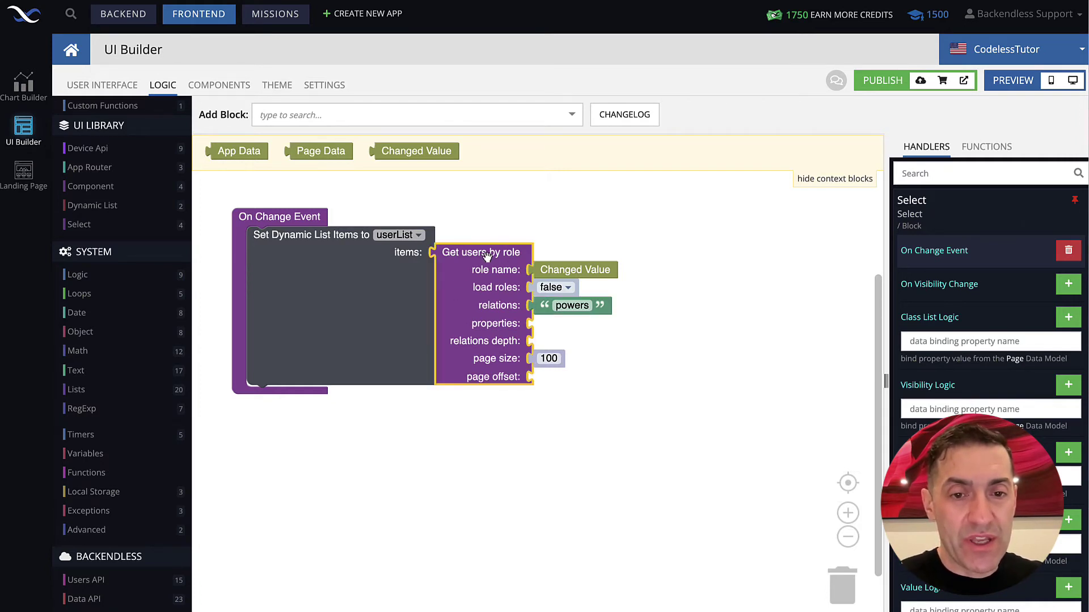
Step: Locate the Get users by role block among the Users API blocks, and return to the event logic without adding it
scroll(147, 323, "down", 5)
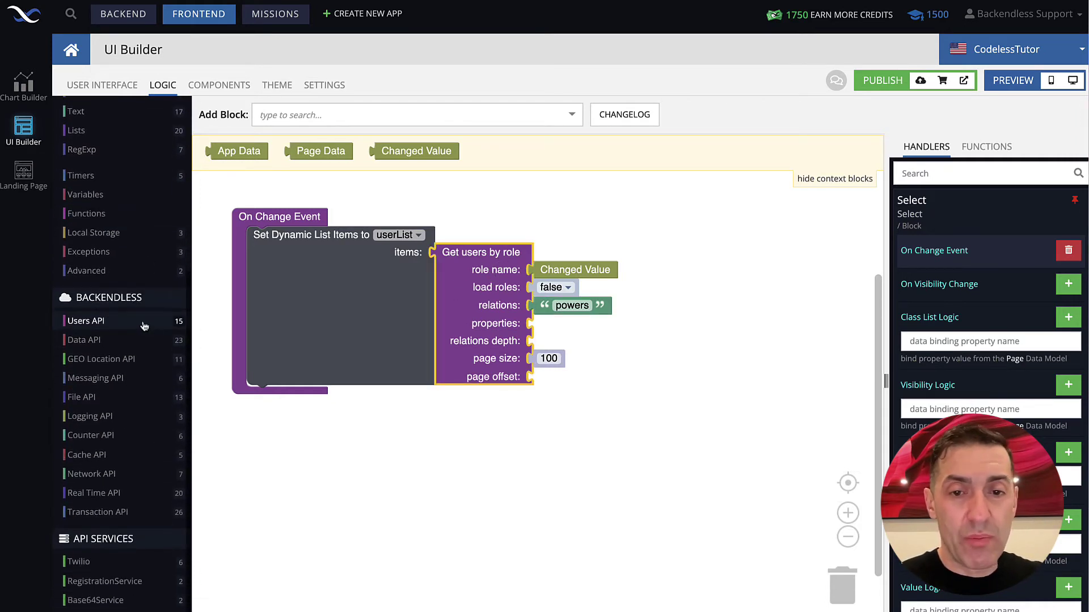
left_click(90, 322)
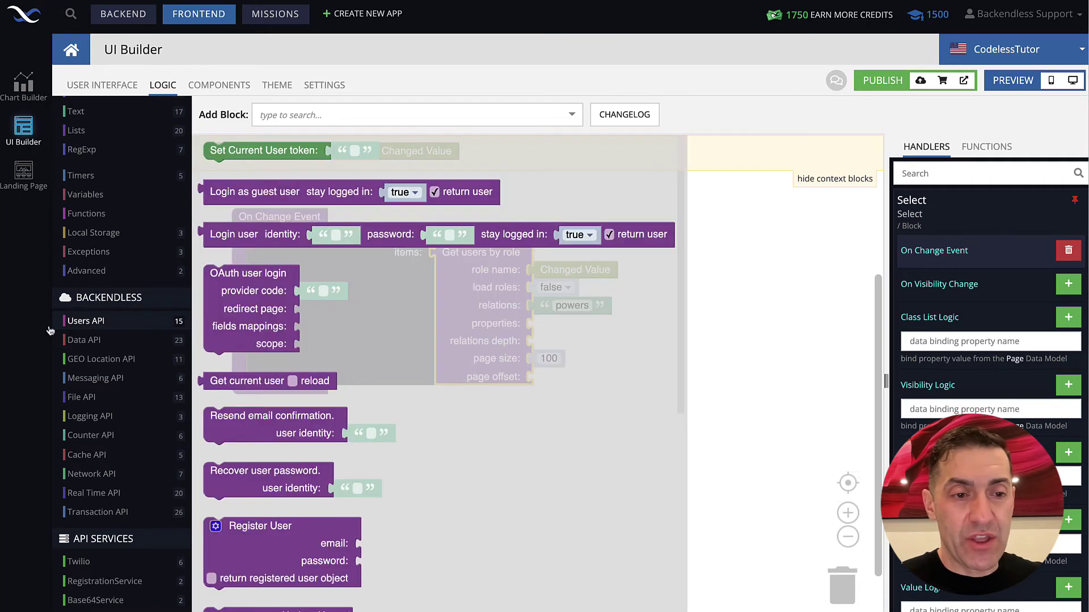
scroll(401, 390, "down", 6)
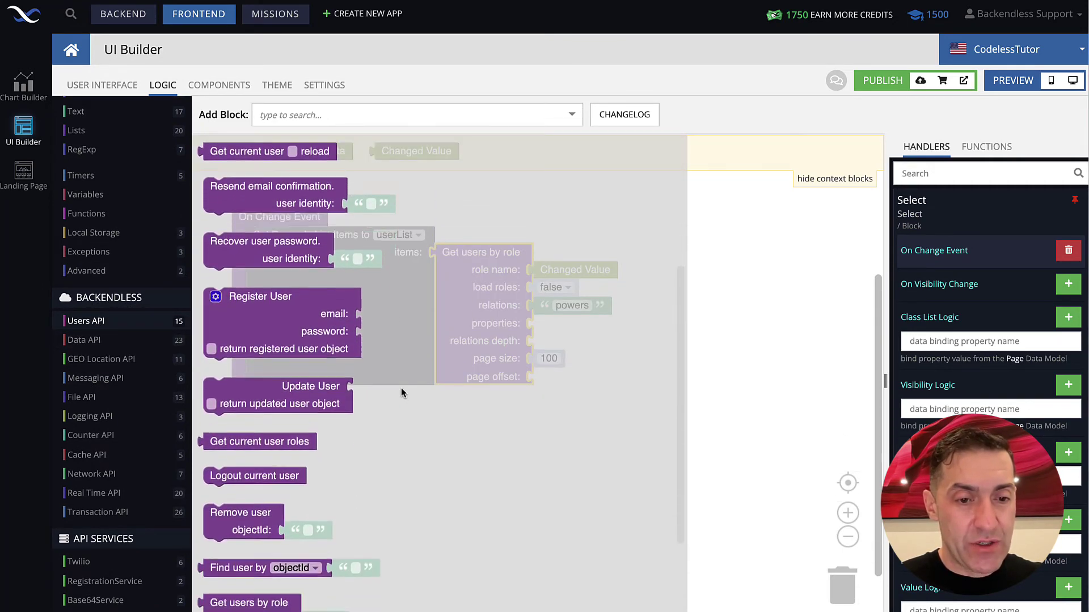
scroll(400, 393, "down", 2)
left_click(238, 482)
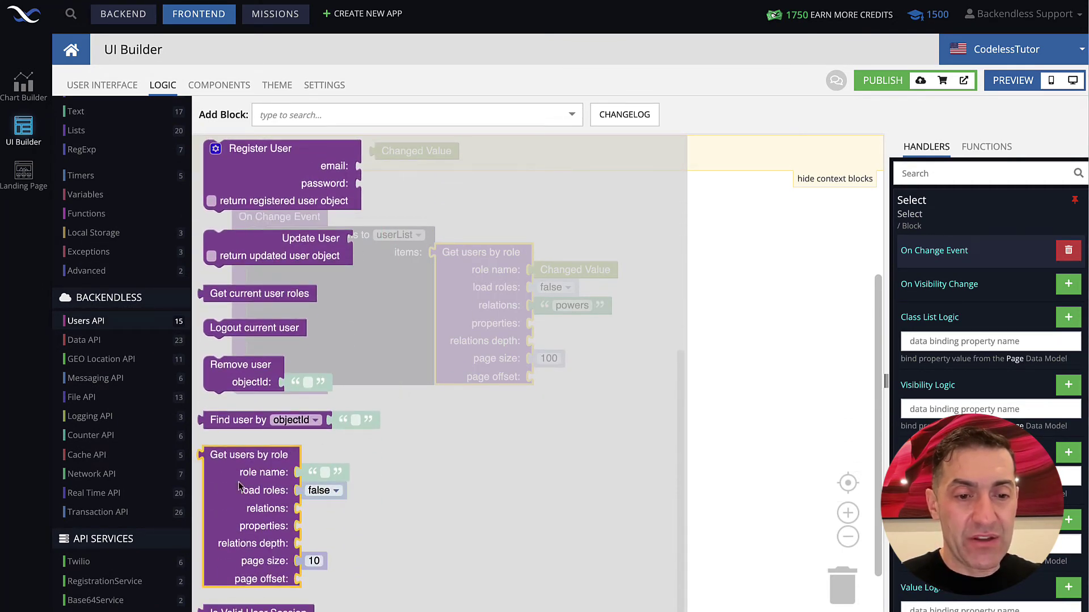
left_click(760, 386)
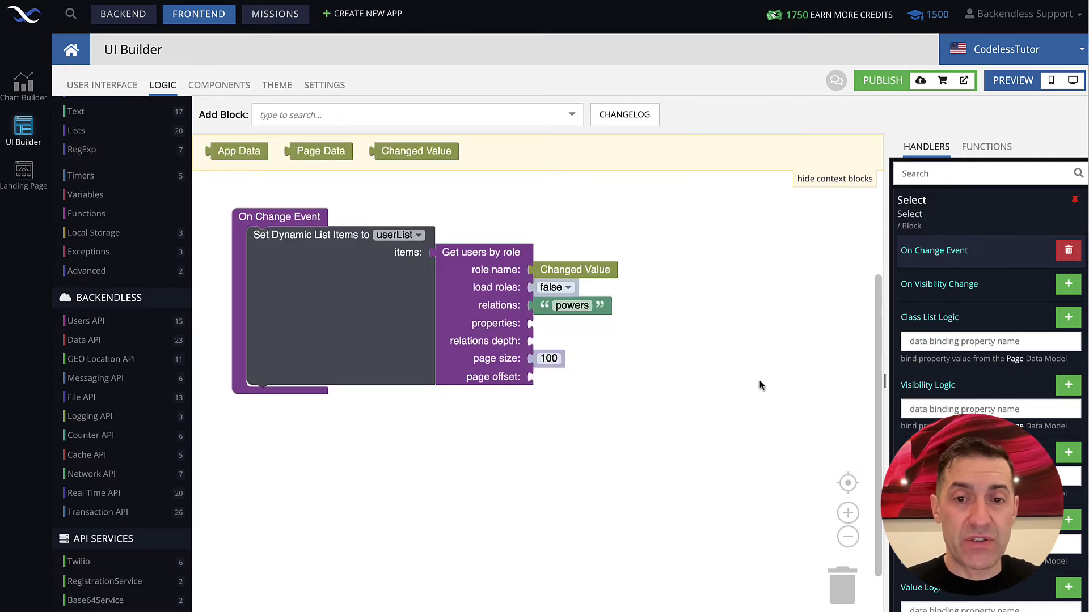
left_click(448, 304)
left_click(397, 299)
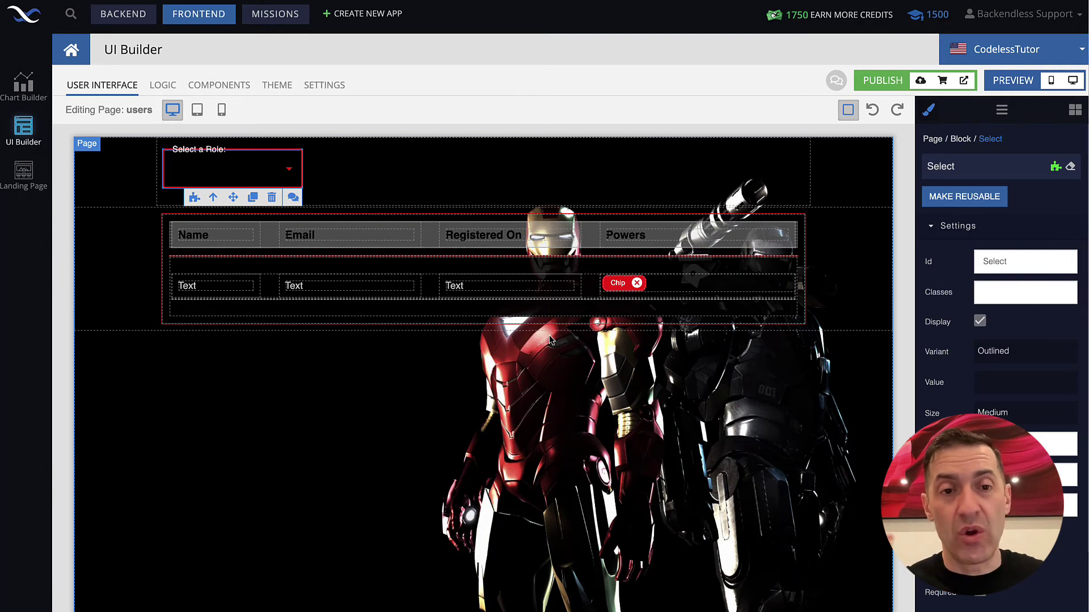
Step: Preview the users page in desktop view and list the users for the Super Heros role and the Villains role
left_click(1072, 81)
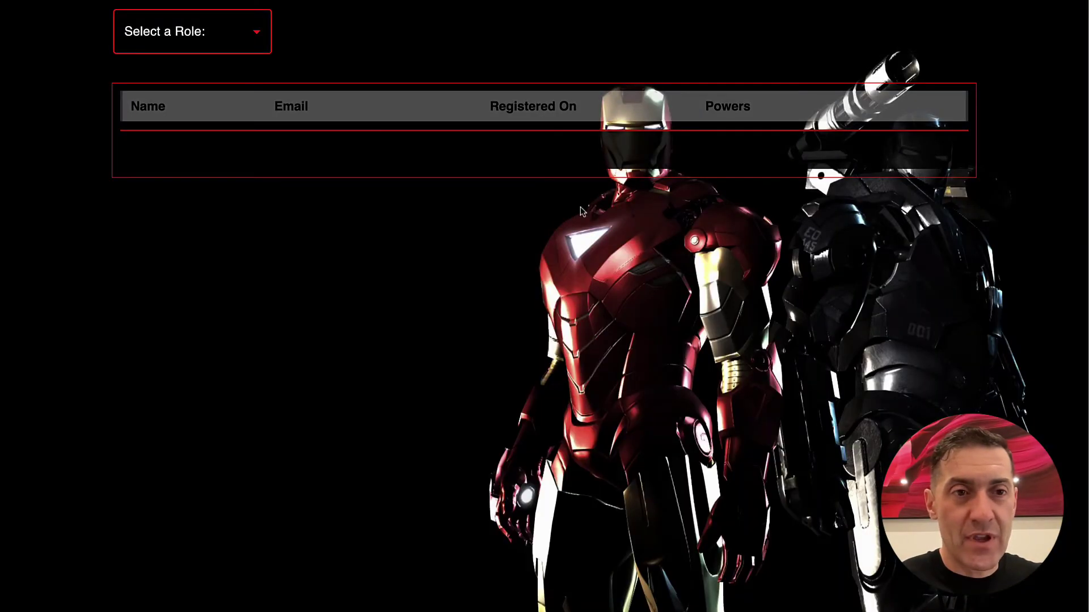
left_click(198, 43)
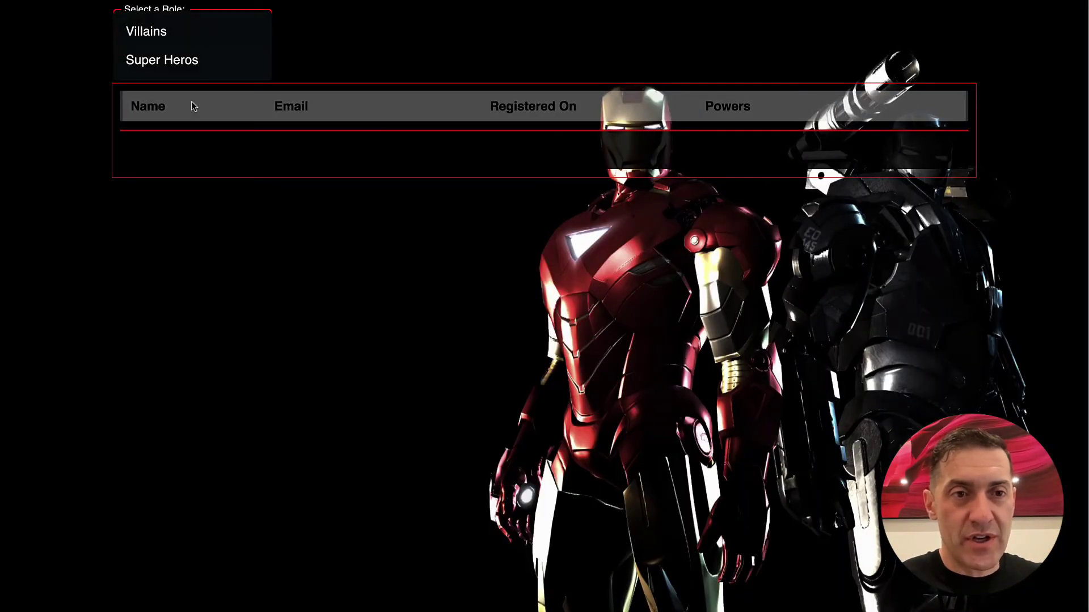
left_click(211, 41)
left_click(214, 40)
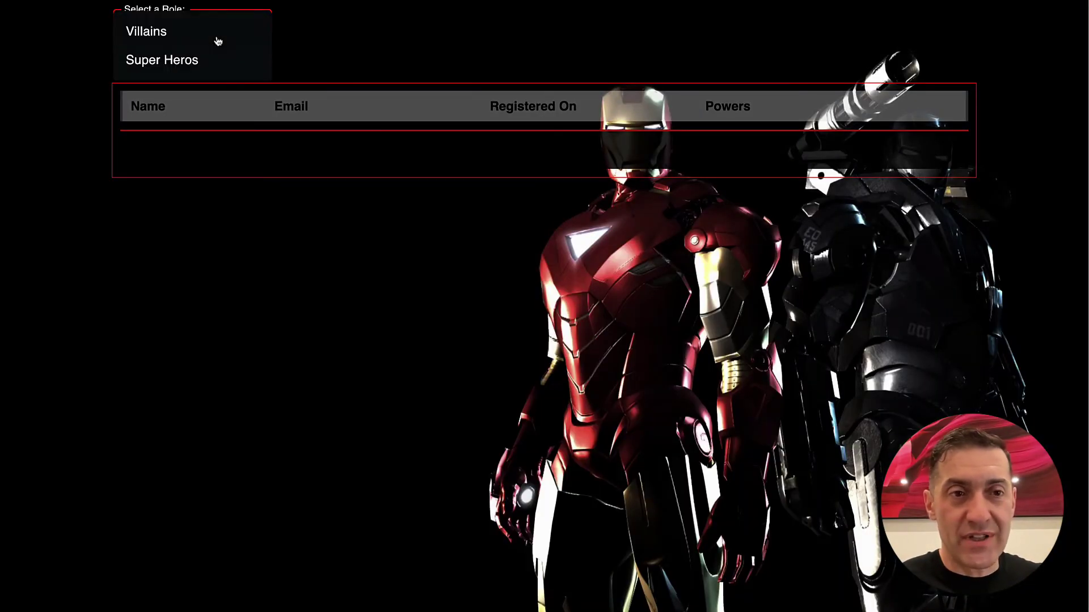
left_click(174, 67)
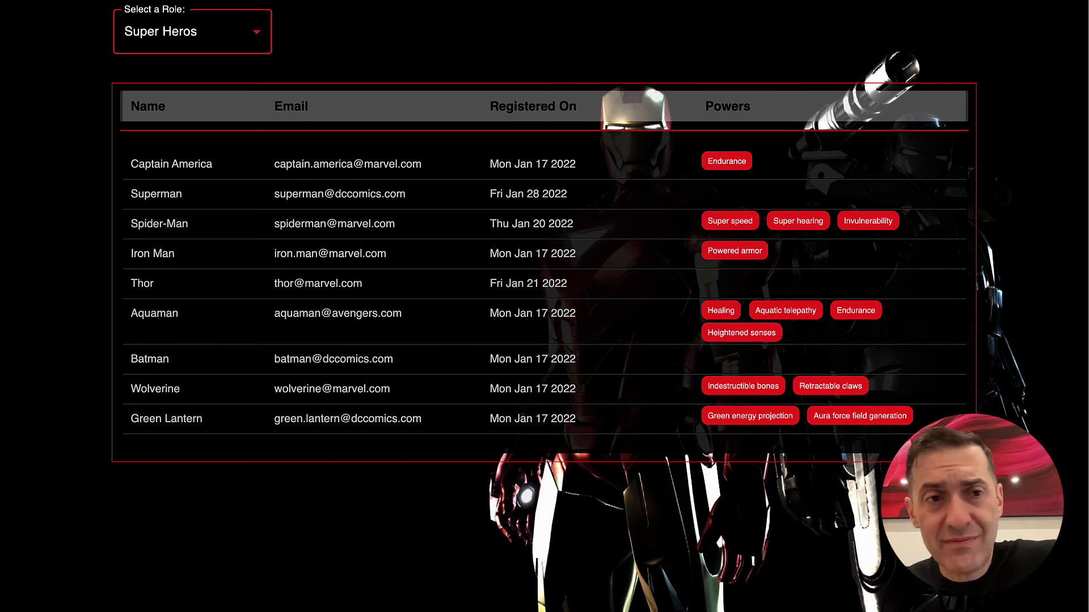
left_click(209, 47)
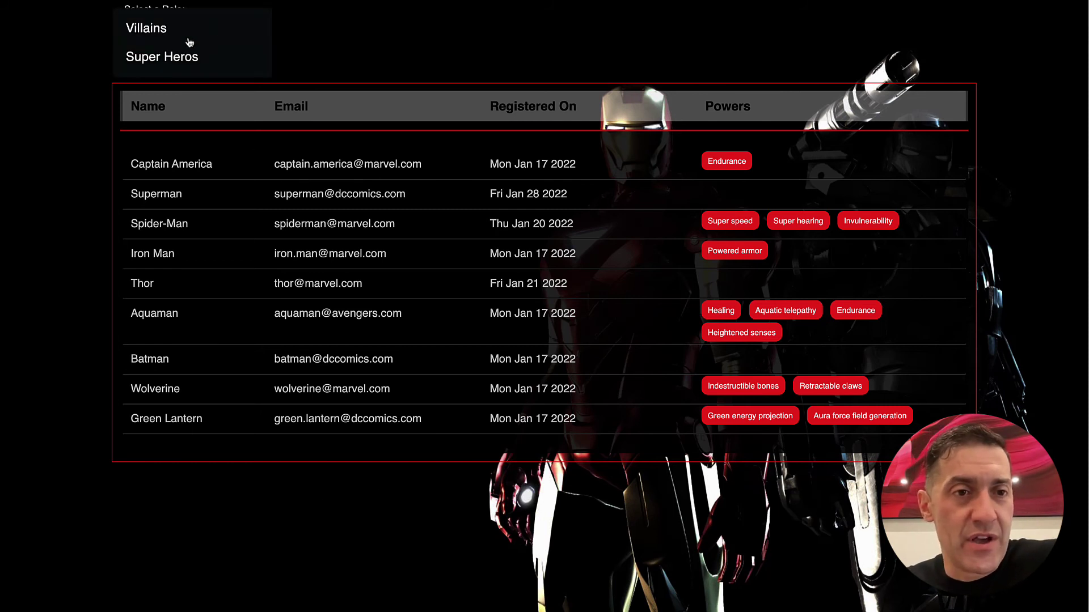
left_click(161, 33)
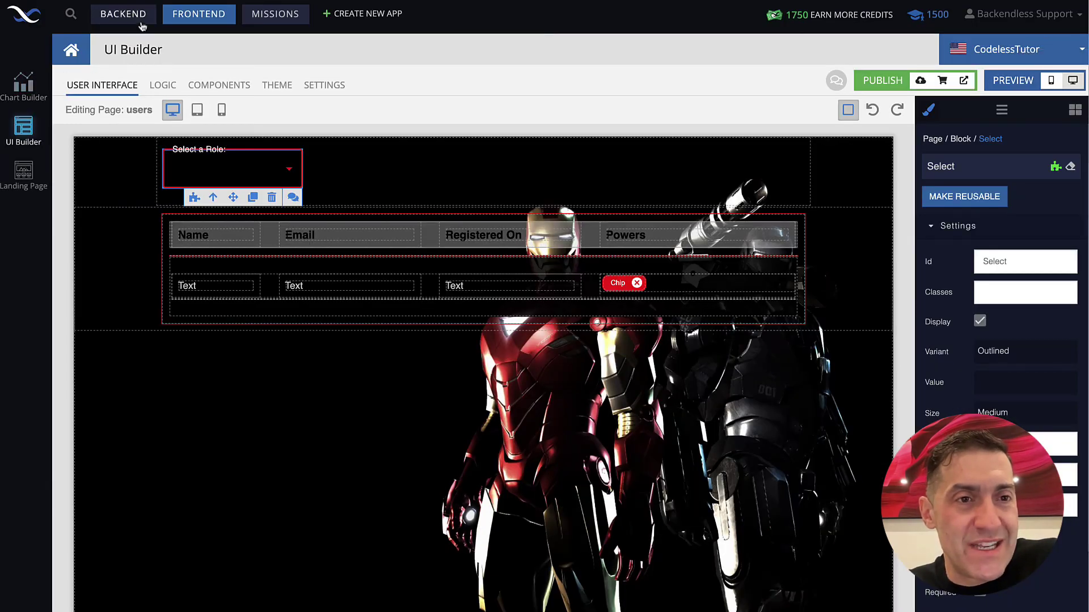
Step: Assign the Villain role to the Dr. Octopus user in the backend Users table and save the assignment
left_click(141, 22)
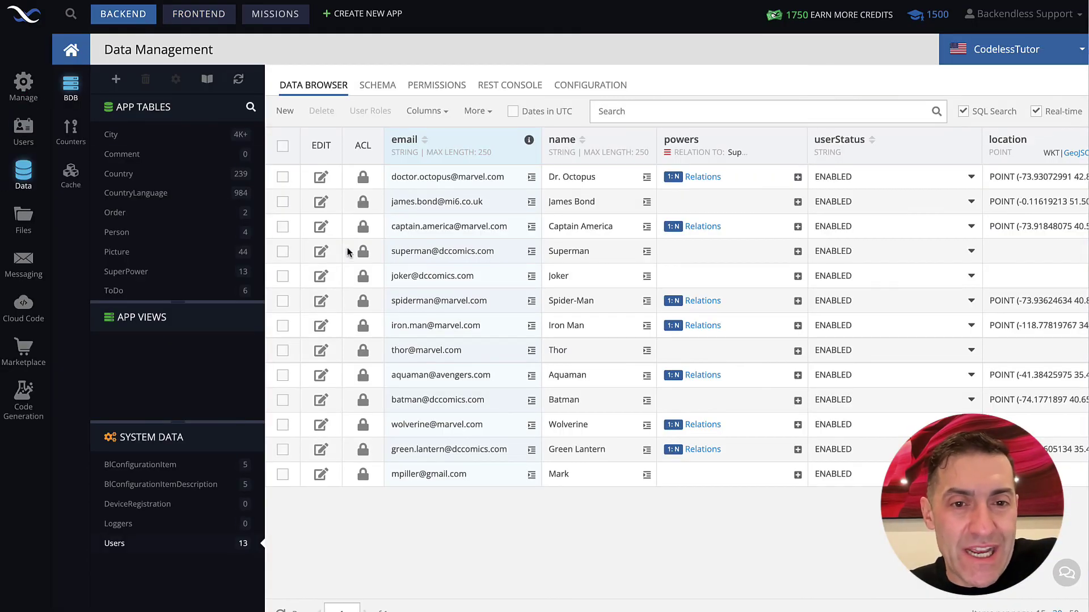
left_click(283, 177)
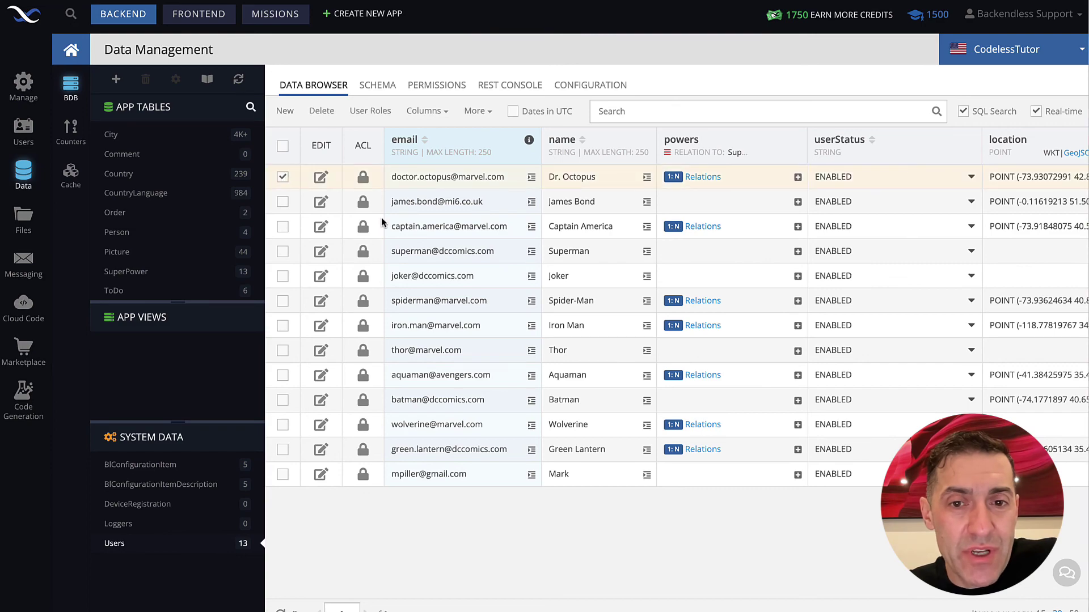
left_click(371, 111)
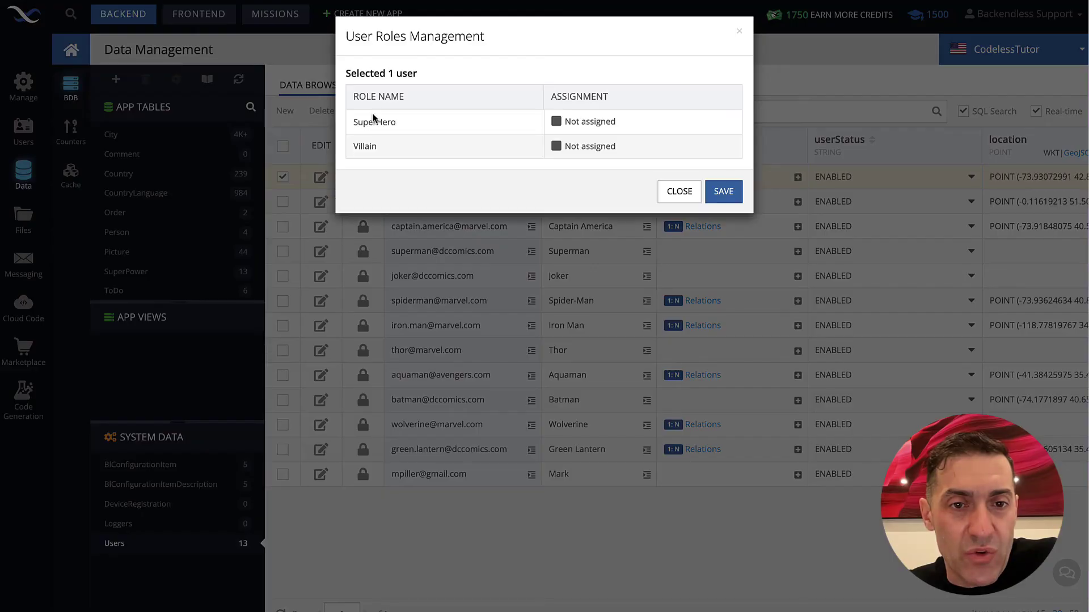
left_click(555, 146)
left_click(717, 197)
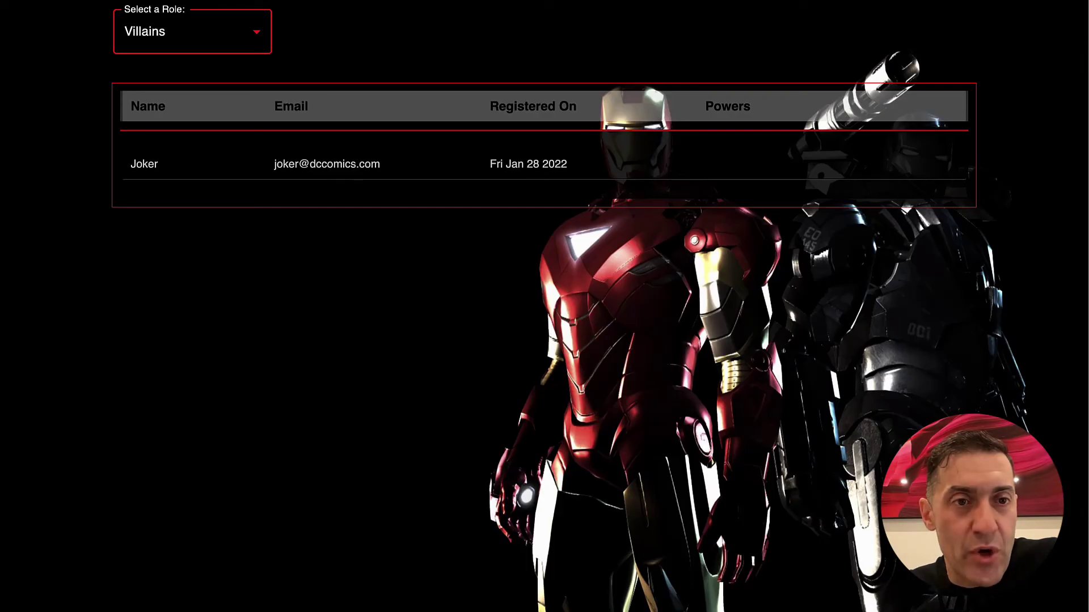
Step: Reload the villain list in the page preview by switching the role to Super Heros and back to Villains
left_click(192, 35)
left_click(174, 60)
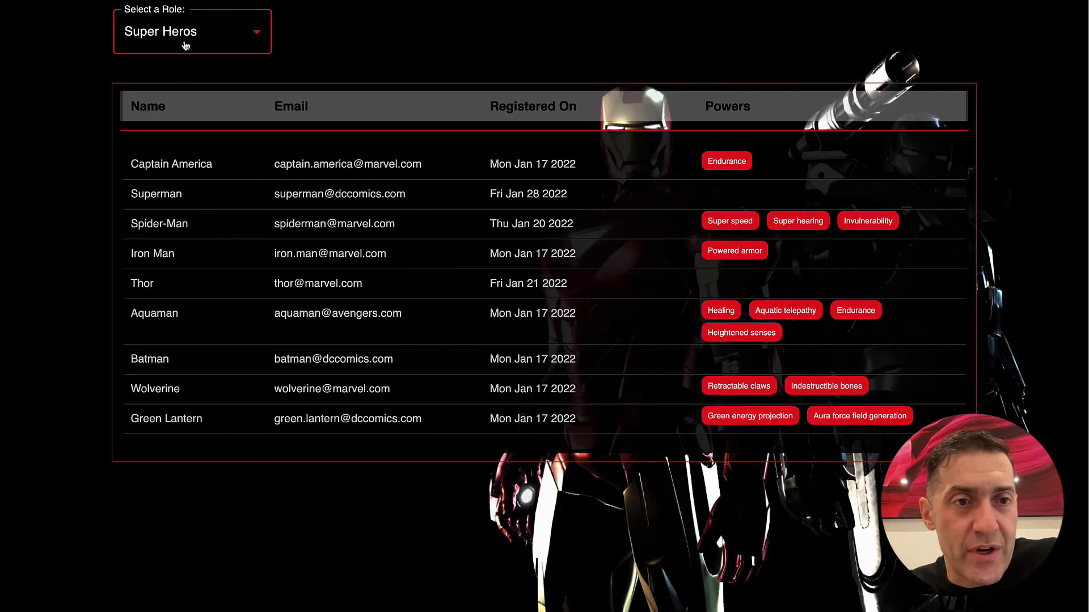
left_click(186, 45)
left_click(158, 30)
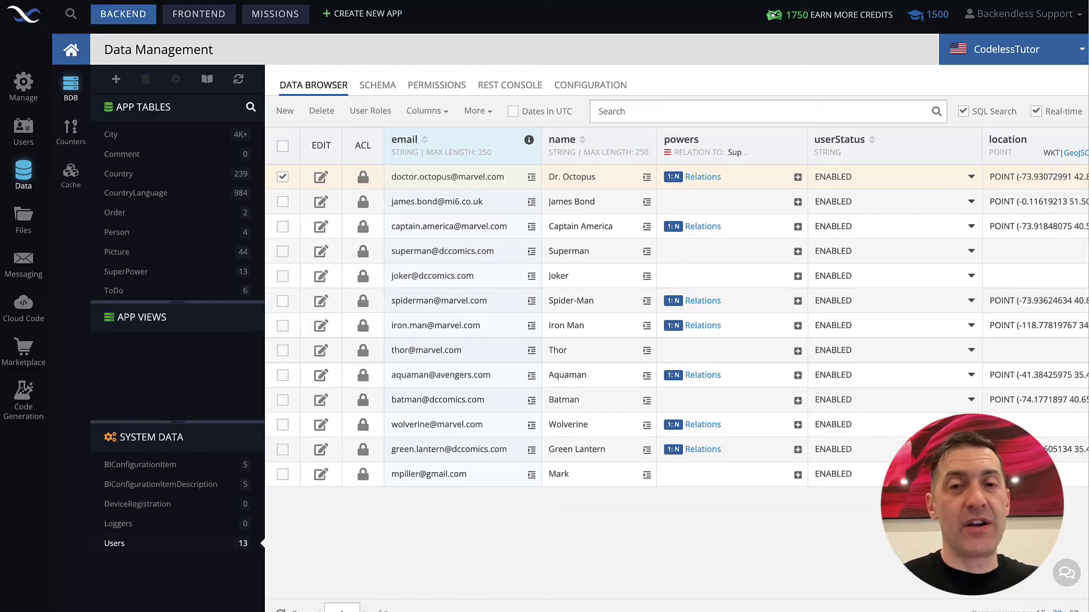
Step: Return to the frontend UI Builder
left_click(209, 17)
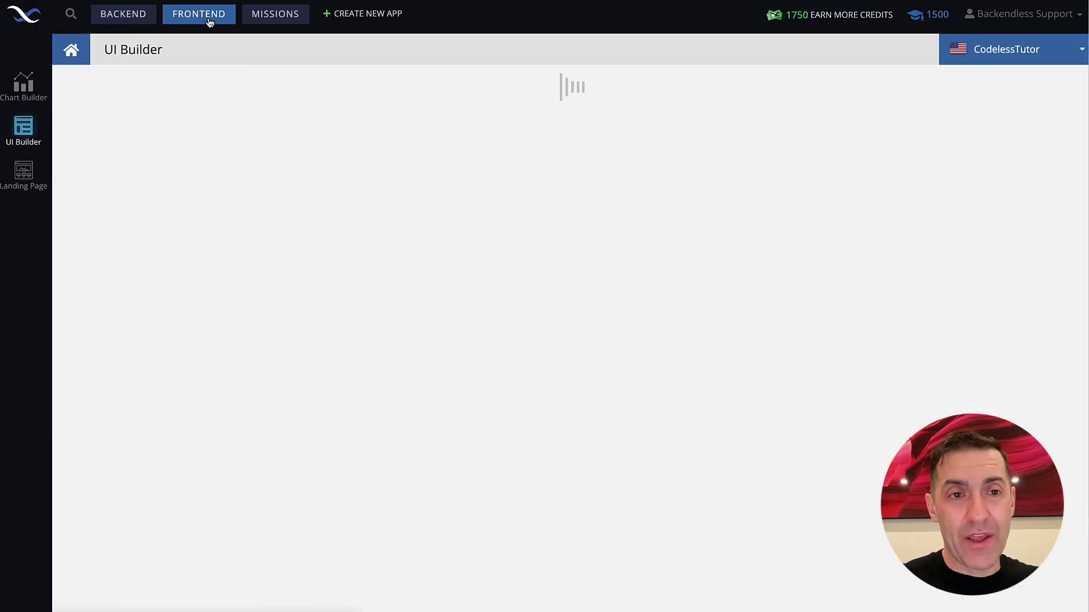